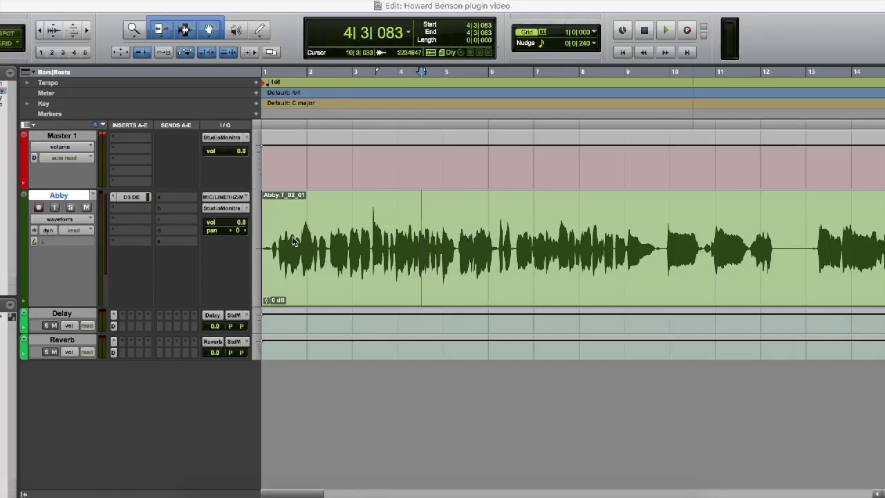
Play the Abby vocal from the session start to about bar 20, then stop playback.
left_click(275, 220)
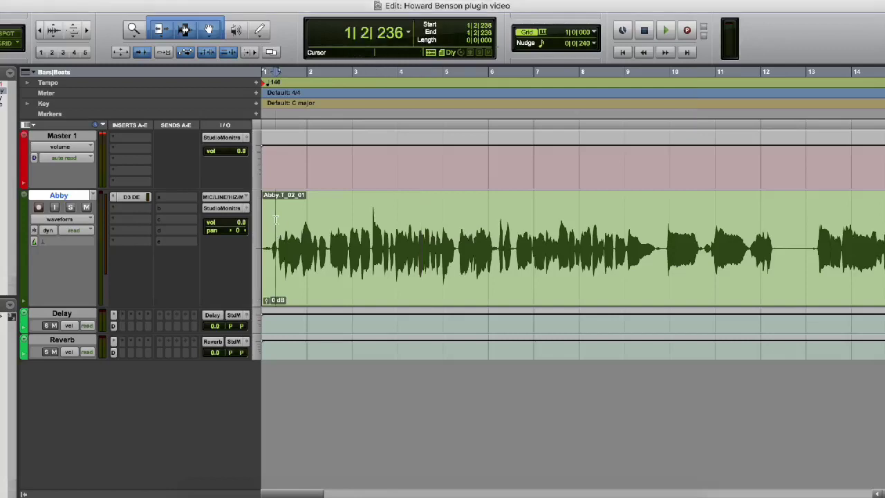
key("Return")
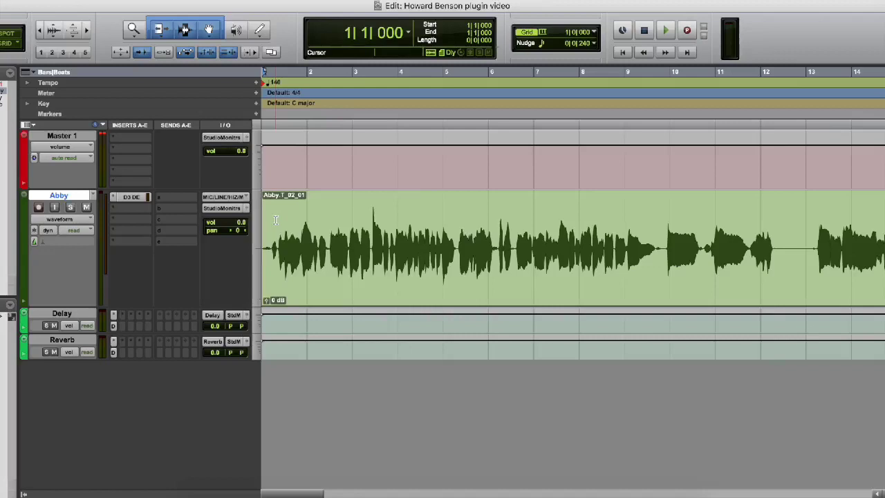
key("space")
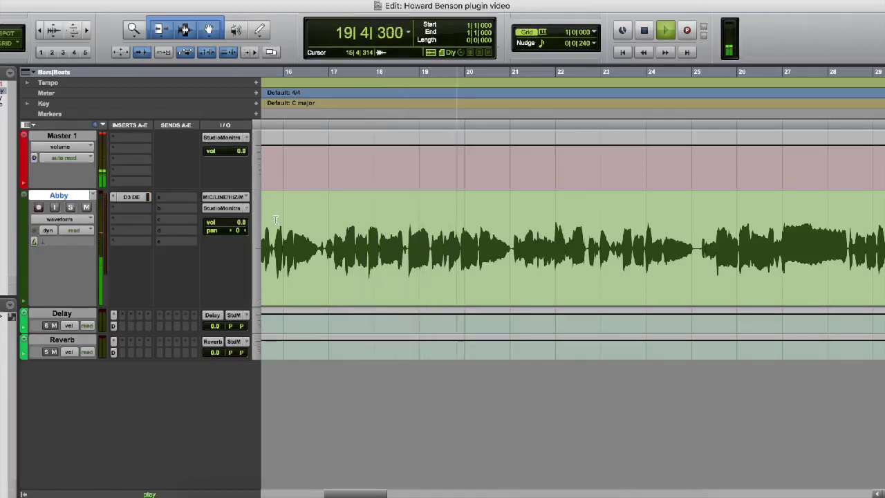
key("space")
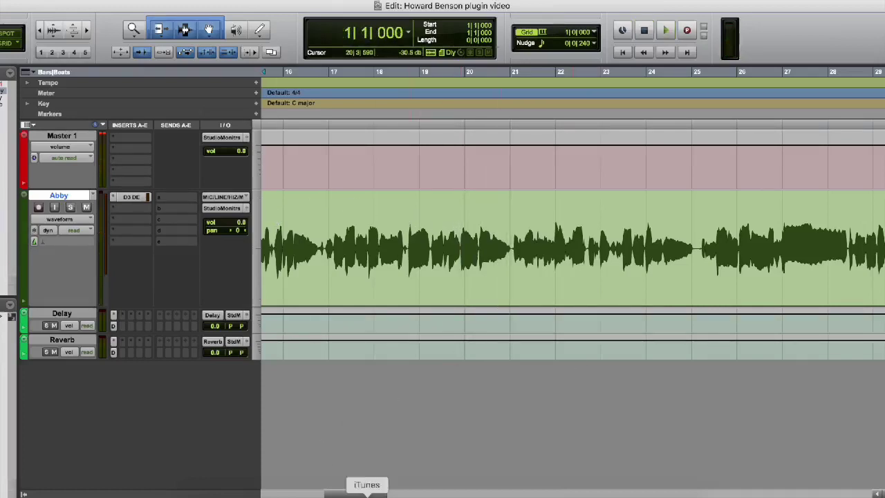
Lower the Dyn3 De-Esser range on Abby from -7.4 dB to -6.1 dB, then close it.
left_click_drag(356, 492, 257, 491)
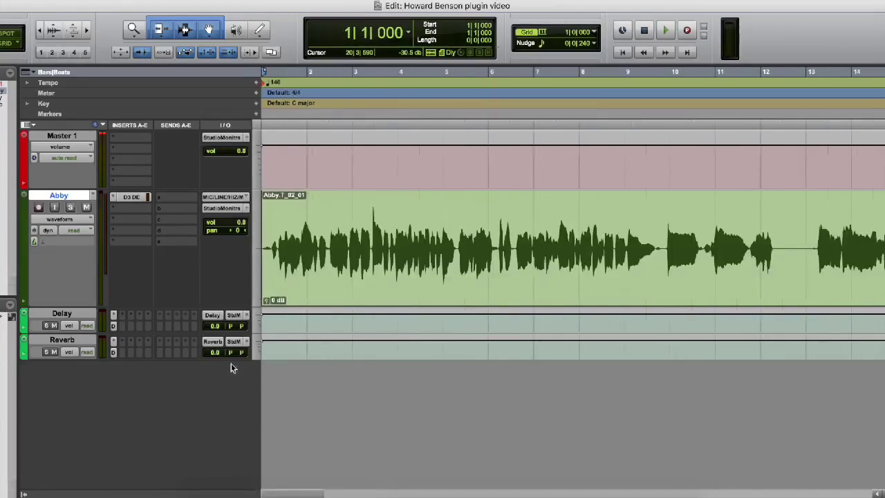
left_click(134, 197)
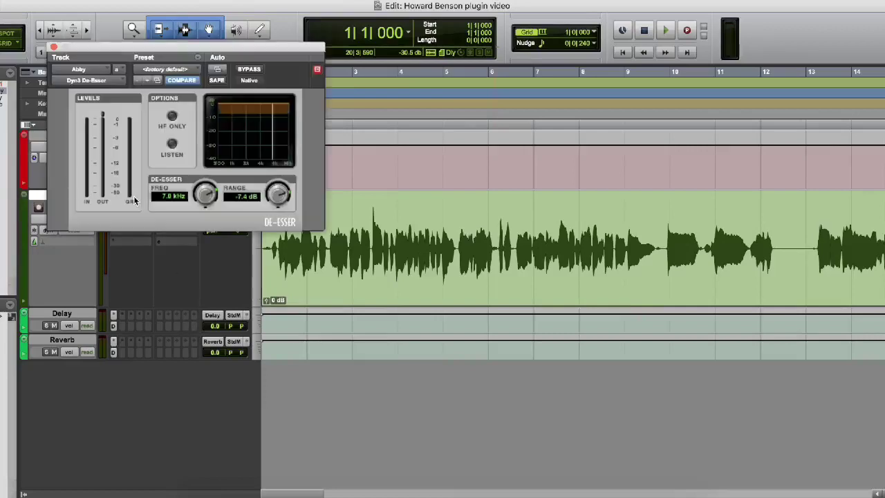
left_click_drag(284, 196, 283, 190)
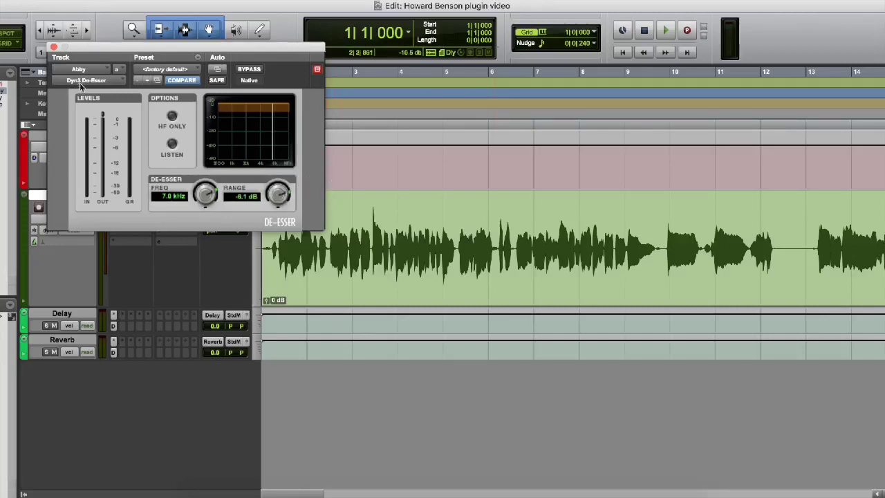
left_click(54, 48)
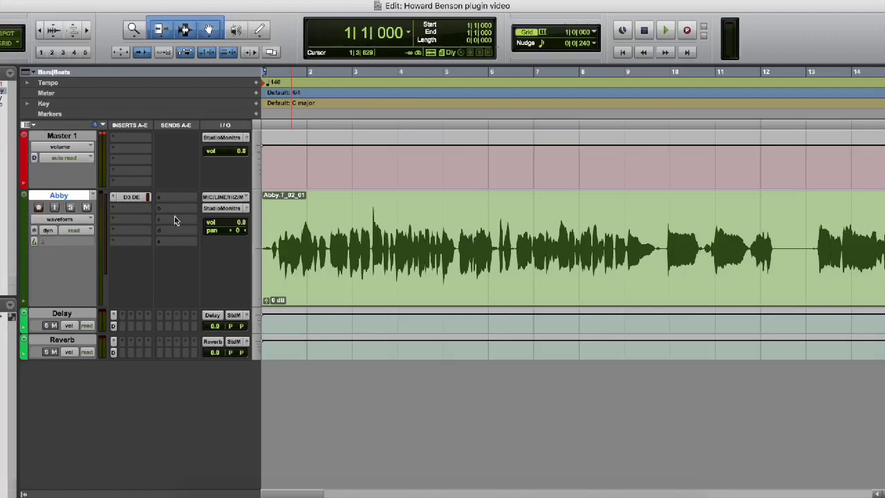
Insert Joey Sturgis Tones Howard Benson Vocals (mono) in an empty Abby insert slot.
left_click(128, 213)
mouse_move(201, 213)
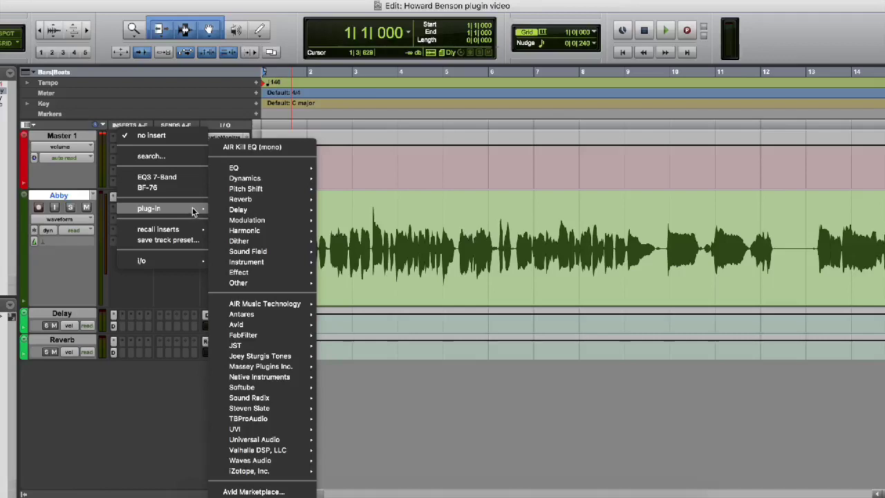
mouse_move(253, 362)
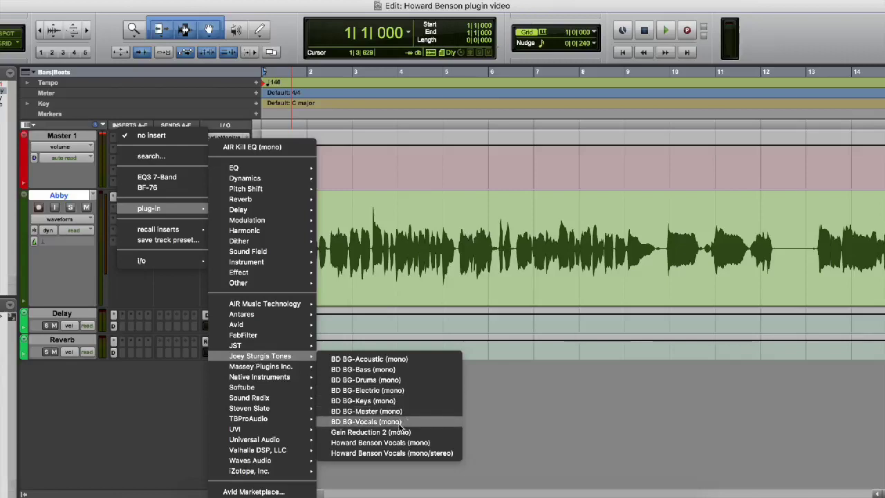
left_click(401, 442)
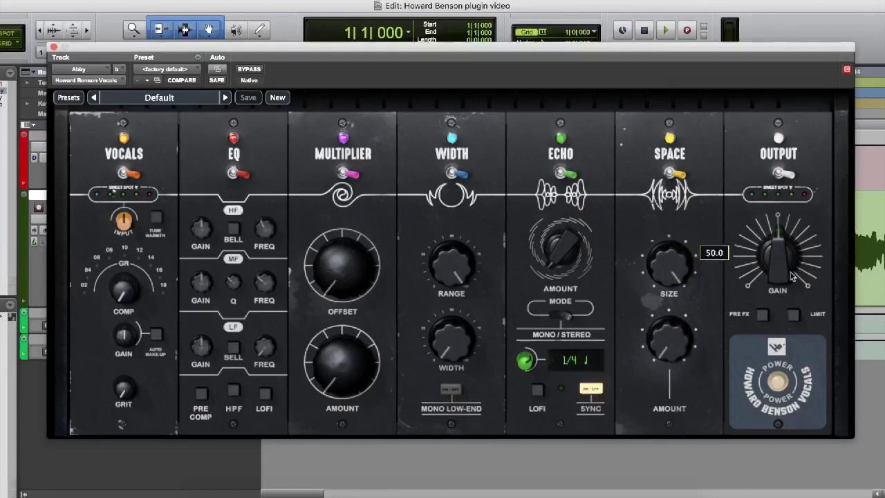
Compare the plugin bypassed, then set Comp to 33.7 and Vocals gain to about 3.4.
left_click(777, 382)
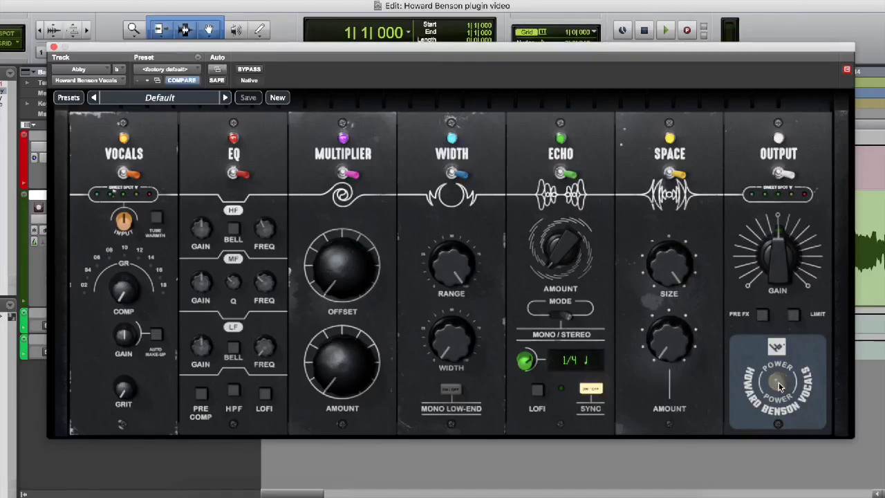
left_click(778, 384)
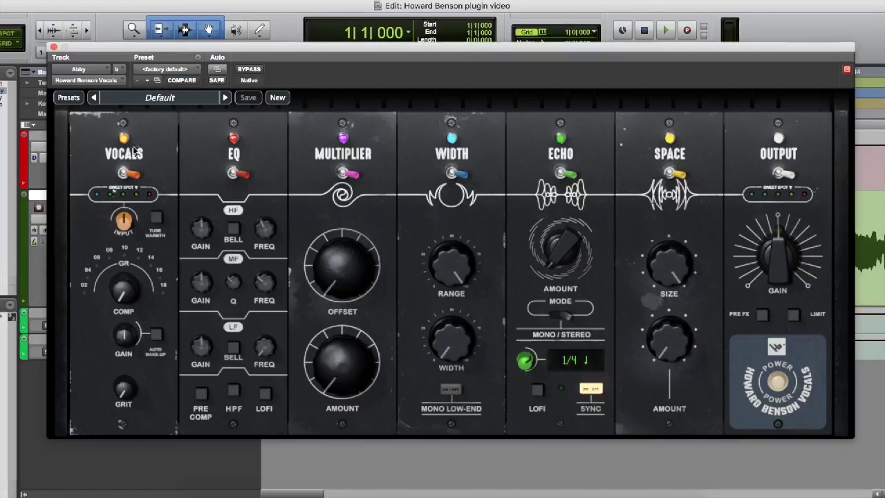
mouse_move(125, 332)
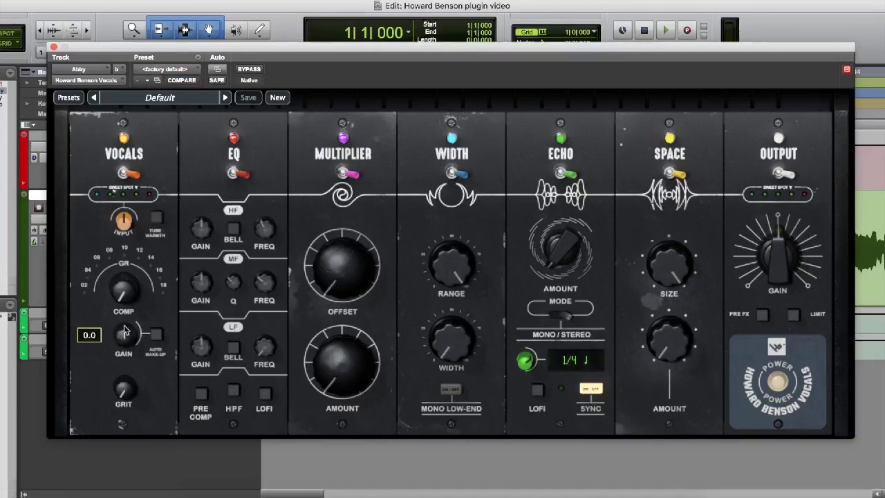
mouse_move(125, 302)
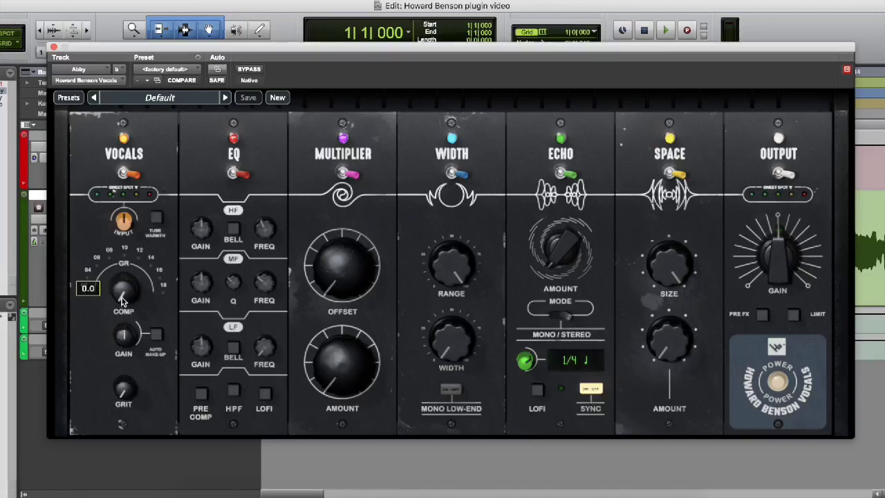
left_click_drag(125, 304, 120, 286)
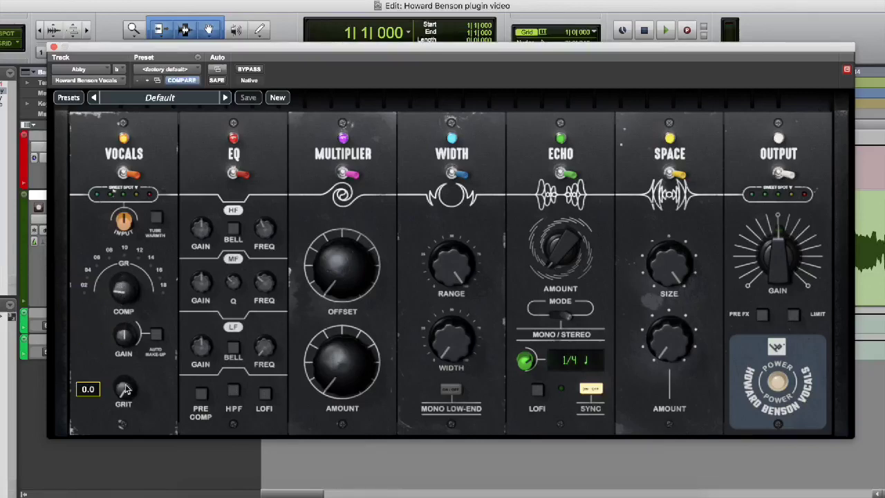
left_click_drag(124, 354, 125, 349)
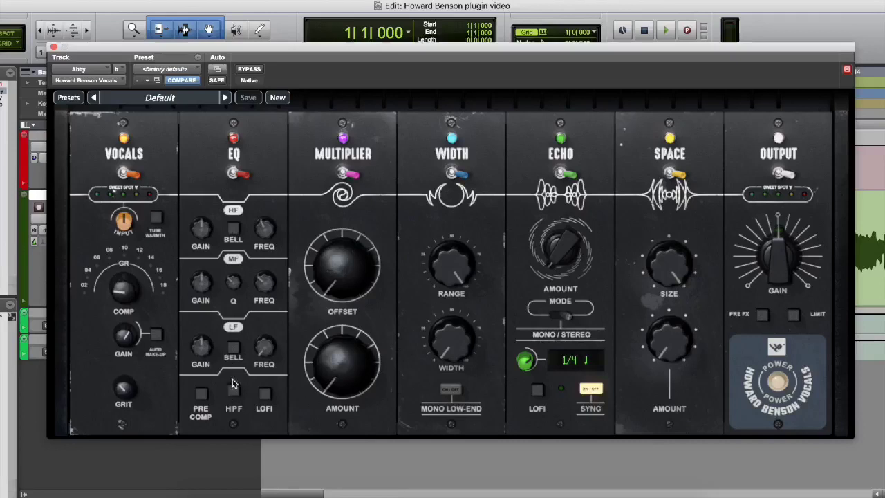
Switch high and low EQ bands to bell, enable high-pass, and raise Multiplier offset to about 27.
left_click(233, 228)
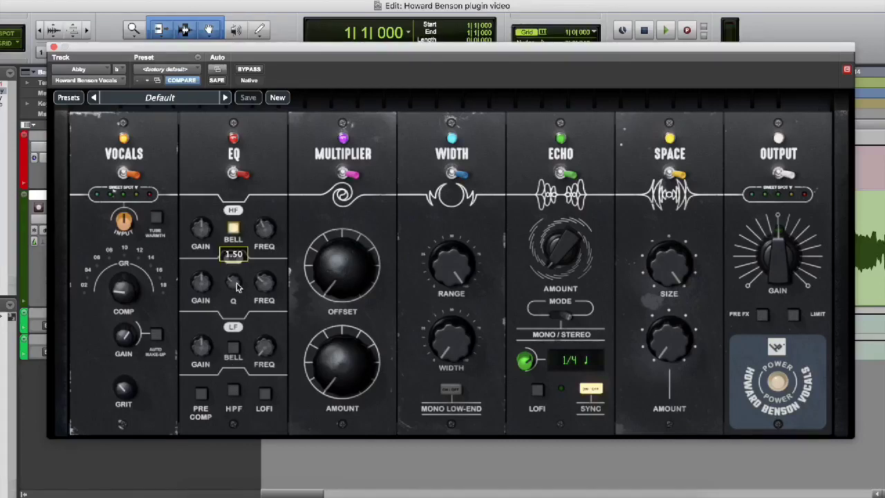
left_click(233, 347)
left_click(233, 391)
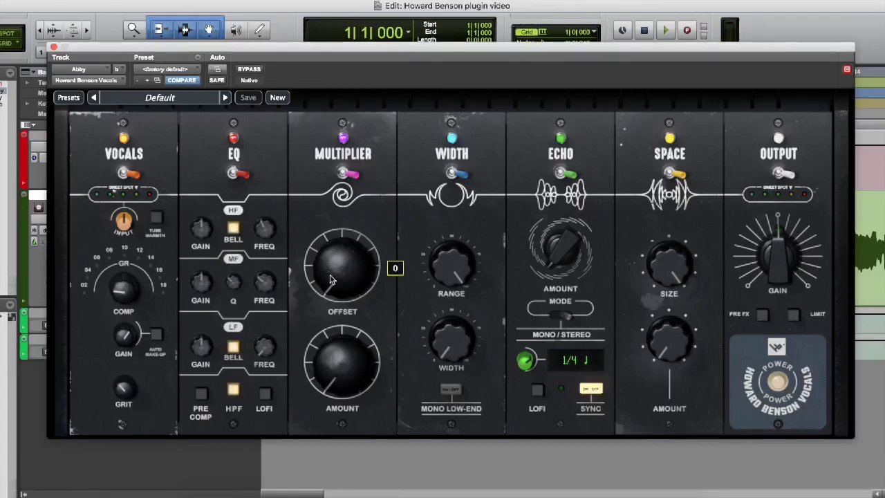
mouse_move(329, 275)
left_mouse_down()
mouse_move(332, 252)
mouse_move(334, 260)
left_mouse_up()
mouse_move(345, 375)
left_mouse_down()
mouse_move(344, 359)
mouse_move(346, 378)
left_mouse_up()
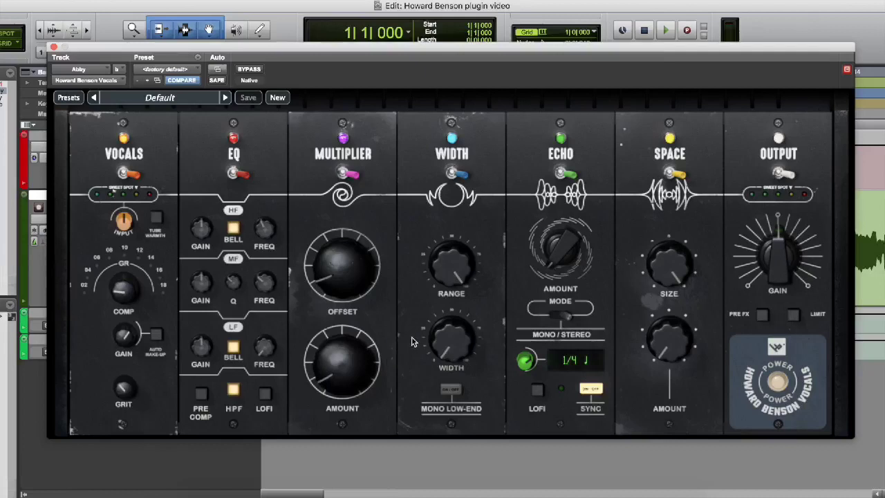
Narrow the Width range to about 42 and add about 20 stereo width, mono low-end left off.
mouse_move(475, 254)
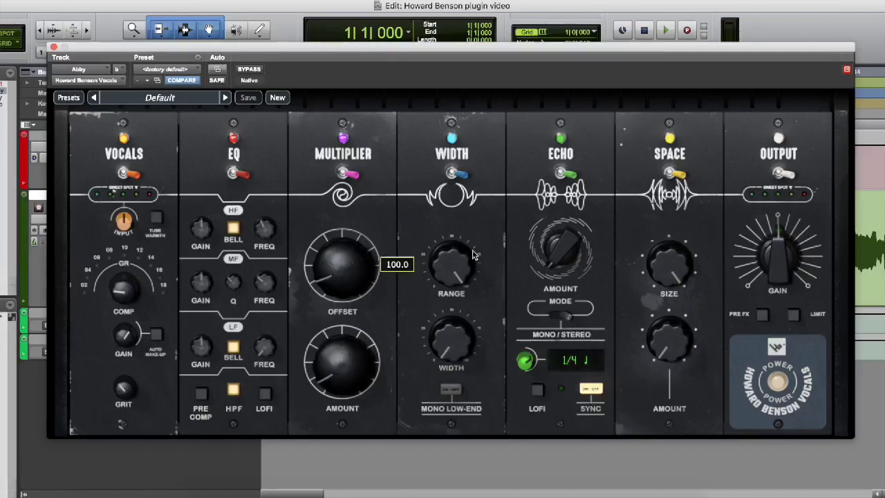
left_click_drag(450, 270, 453, 311)
mouse_move(450, 358)
left_click_drag(449, 351, 445, 340)
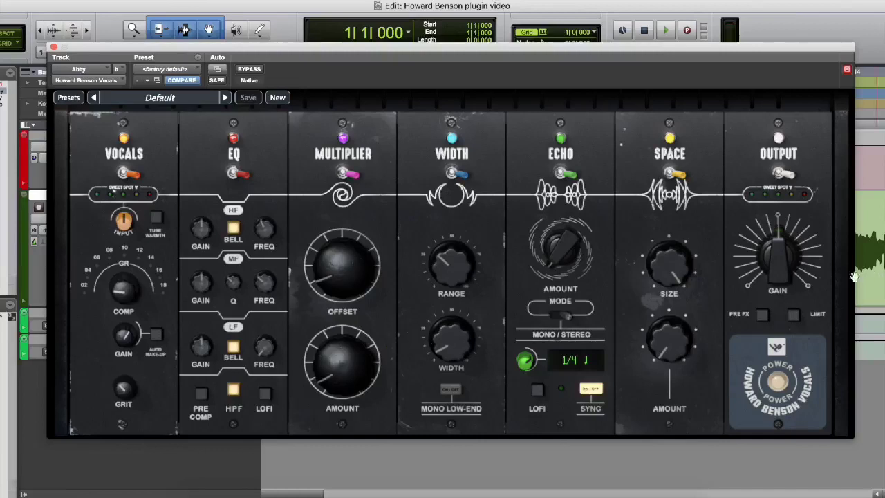
left_click(451, 390)
left_click(450, 390)
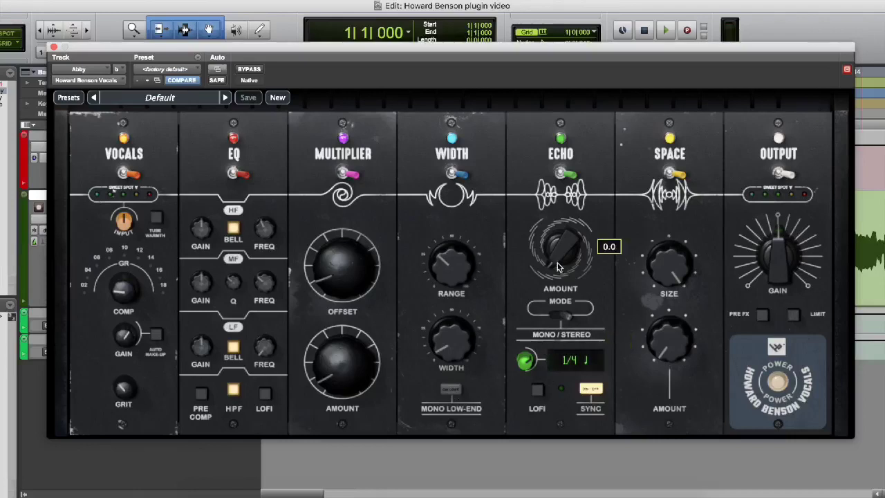
Raise the echo amount to about 5.8 and turn on echo lo-fi.
left_click_drag(555, 263, 552, 238)
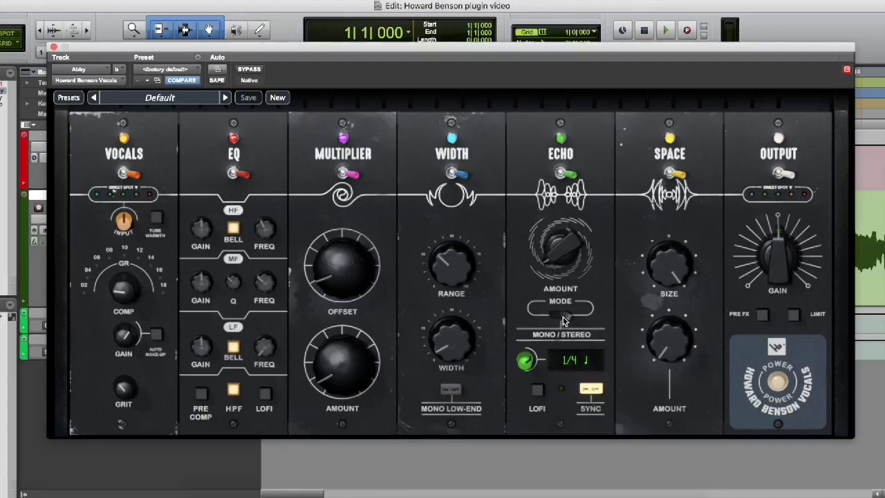
left_click(562, 319)
left_click(560, 318)
left_click(537, 391)
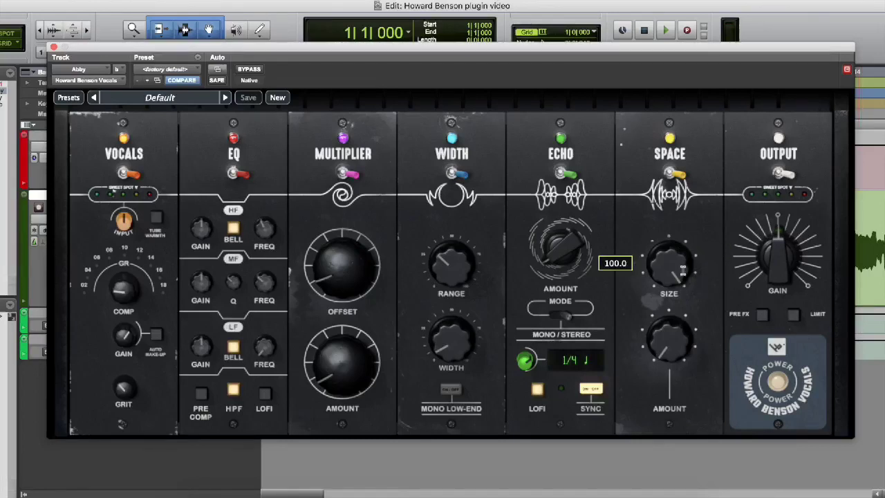
Shrink Space size to about 14, set Space amount to about 19, and raise output gain to about 57.
left_click_drag(682, 269, 670, 333)
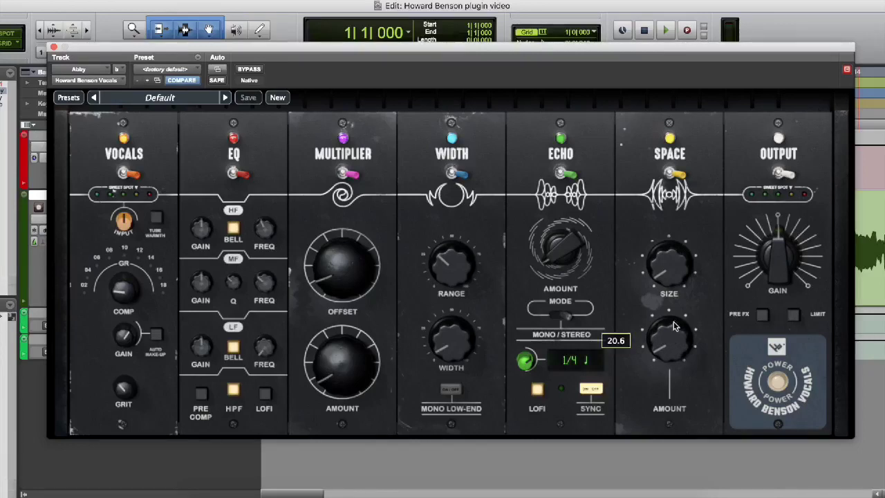
left_click_drag(670, 349, 670, 347)
mouse_move(781, 276)
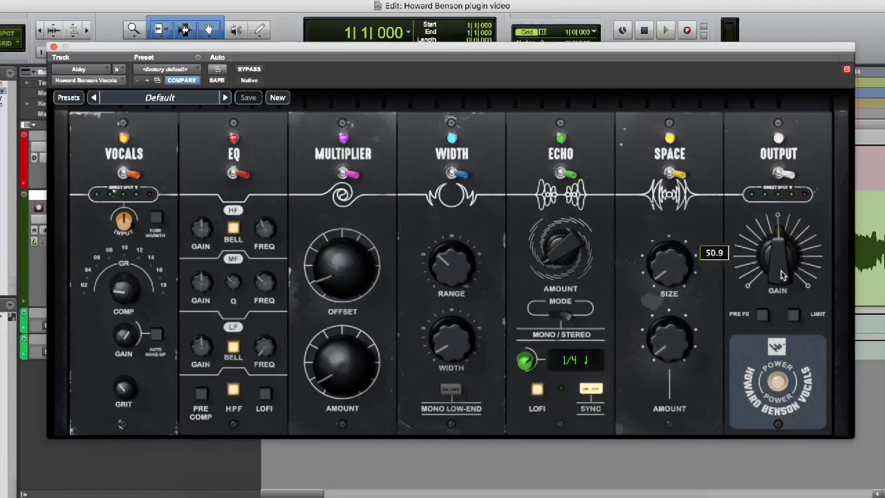
left_click_drag(782, 275, 782, 271)
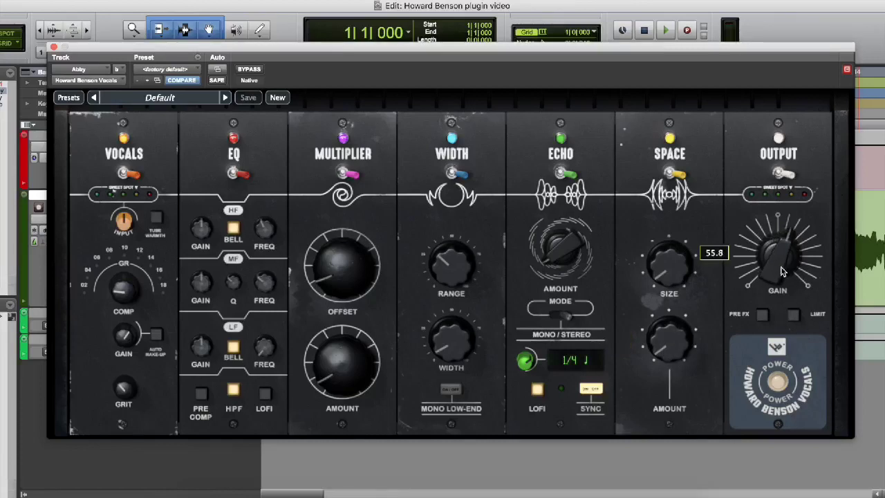
Try the output's pre-FX and limiter options, leaving the limiter off.
left_click(763, 315)
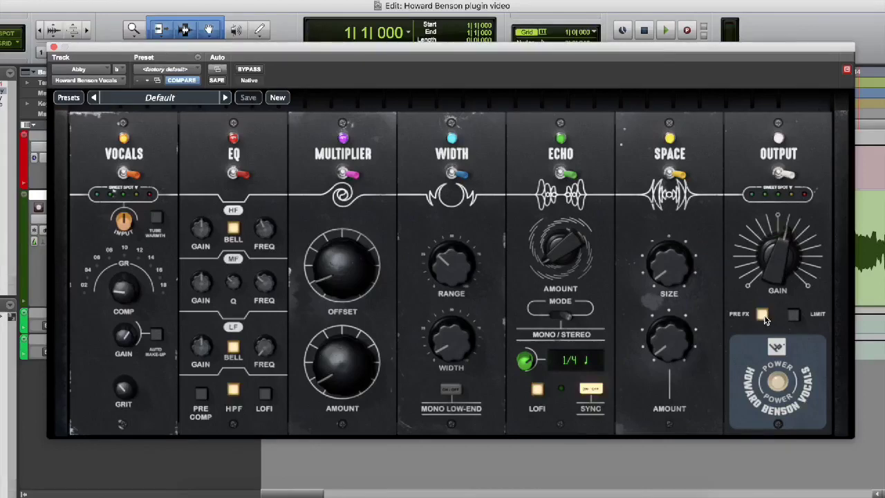
left_click(763, 316)
left_click(792, 316)
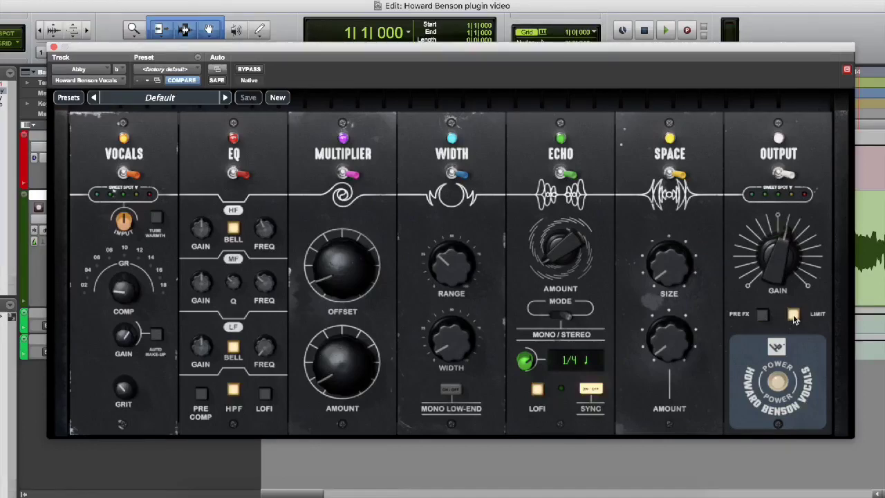
left_click(793, 316)
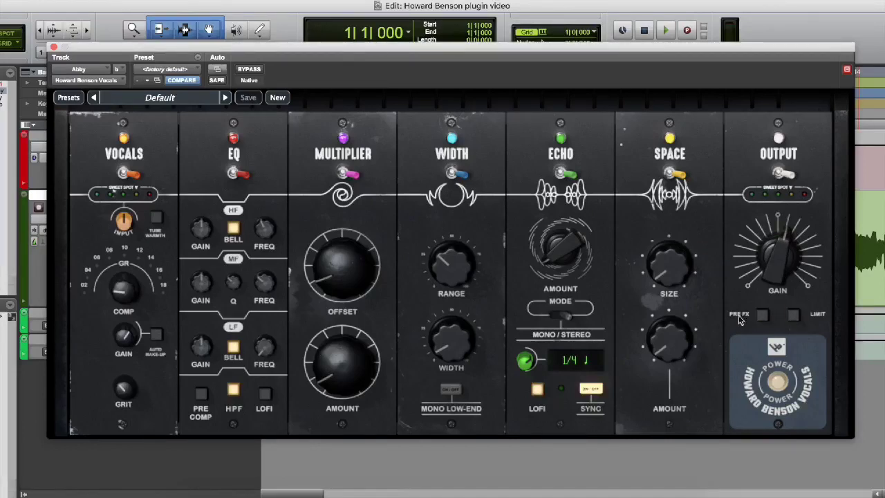
Bypass and re-enable the Output, Space, Echo, Width, EQ and Vocals modules to compare.
left_click(778, 174)
left_click(775, 175)
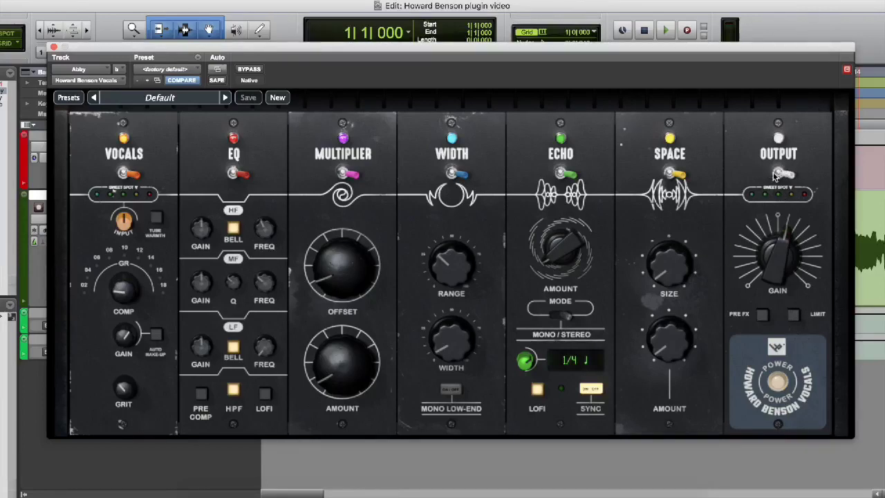
left_click(675, 180)
left_click(676, 179)
left_click(562, 175)
left_click(466, 176)
left_click(467, 176)
left_click(239, 176)
left_click(239, 175)
left_click(240, 176)
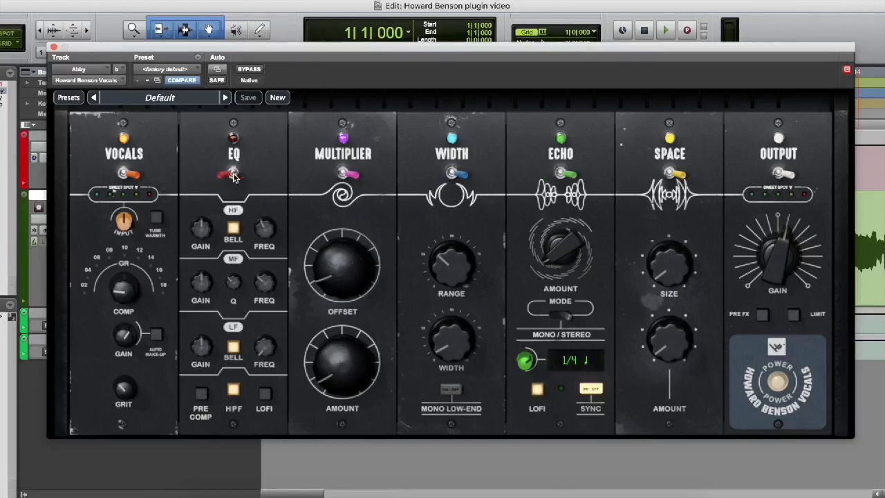
left_click(242, 178)
left_click(123, 172)
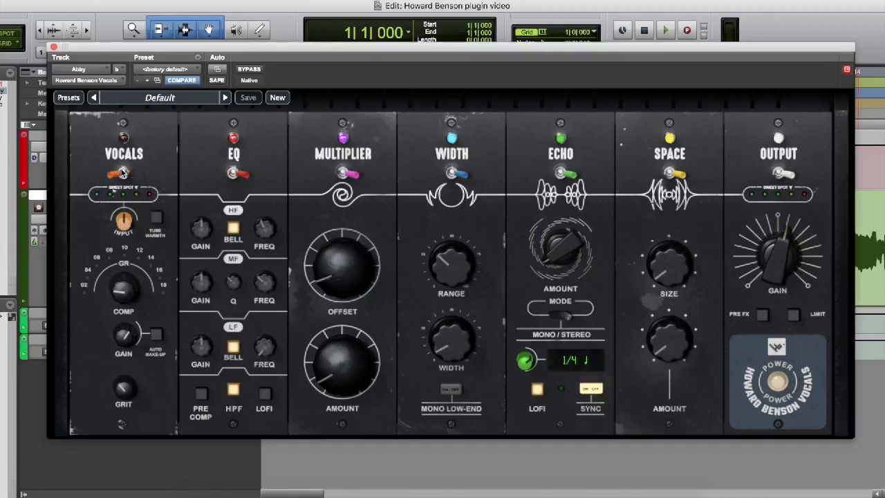
left_click(125, 173)
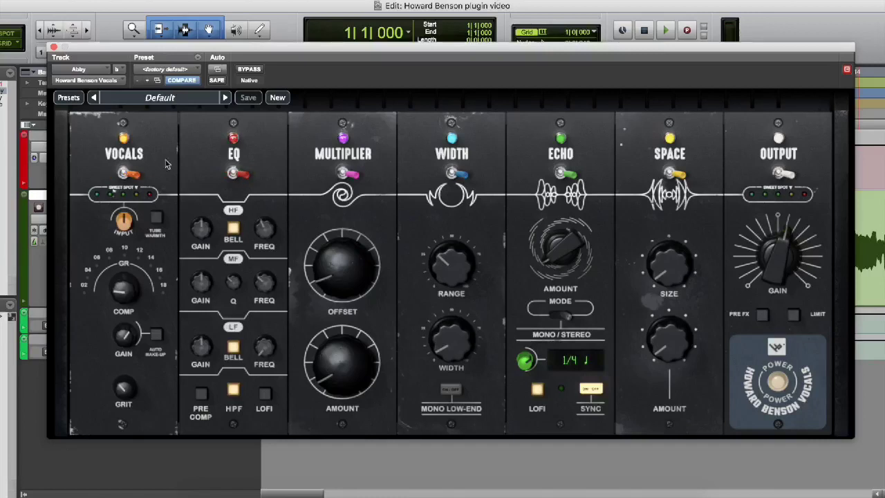
left_click(168, 101)
mouse_move(165, 127)
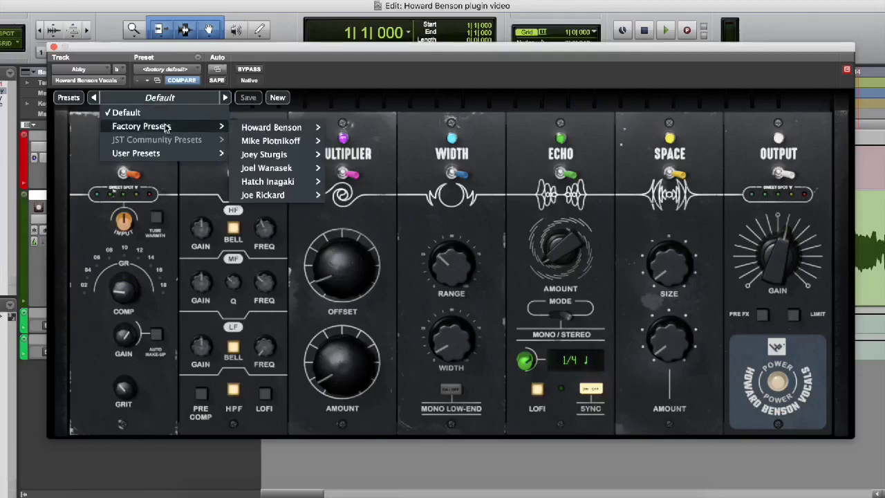
mouse_move(286, 132)
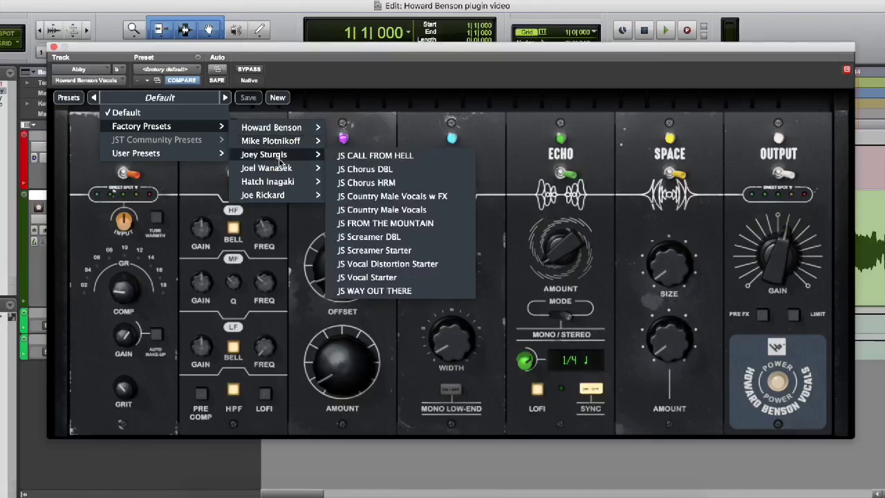
mouse_move(279, 186)
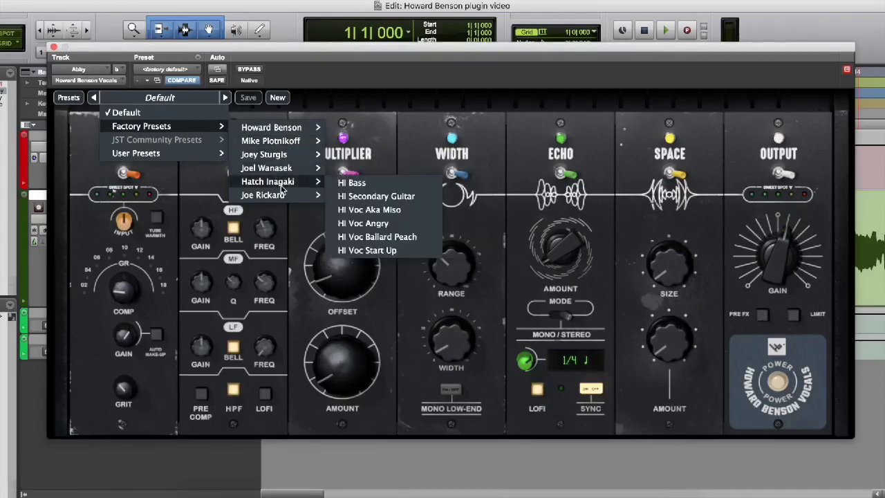
mouse_move(279, 201)
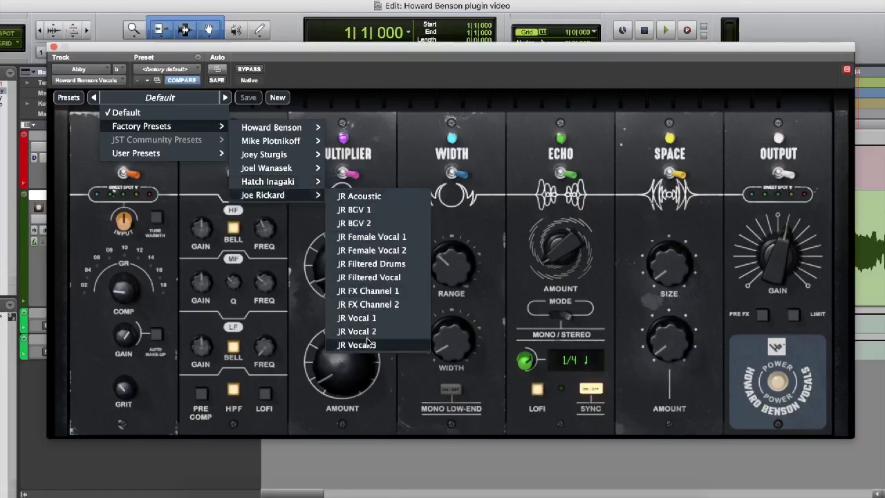
left_click(317, 102)
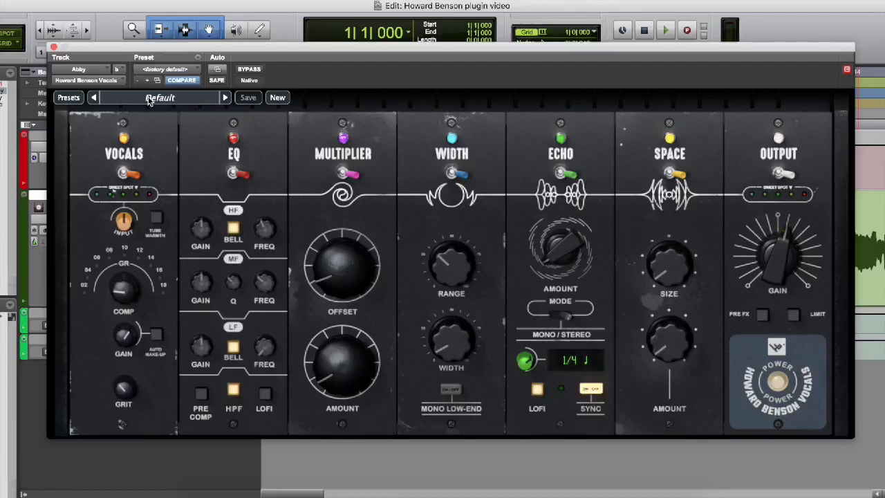
Load the custom preset from User Presets > Bank 1, then close the plugin window.
left_click(158, 100)
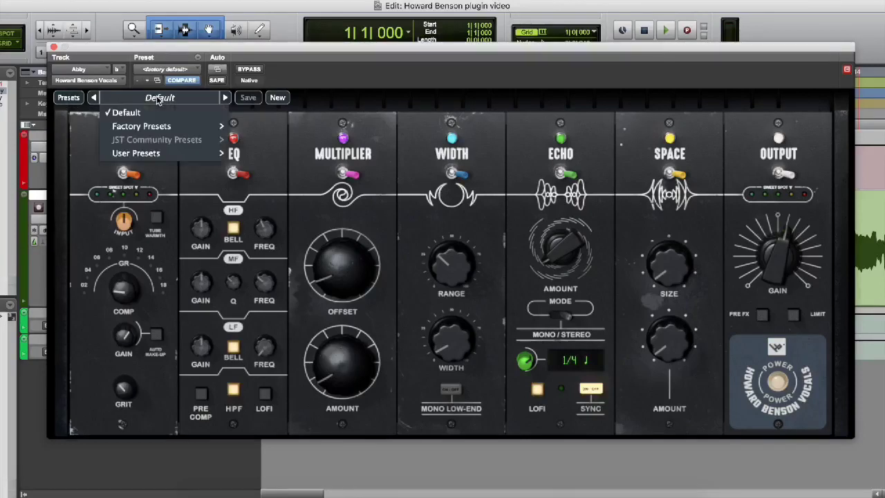
mouse_move(173, 155)
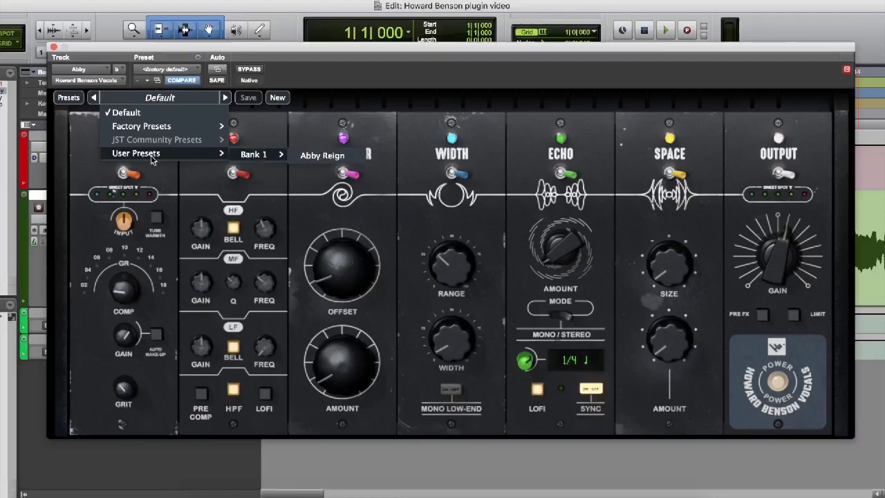
left_click(318, 157)
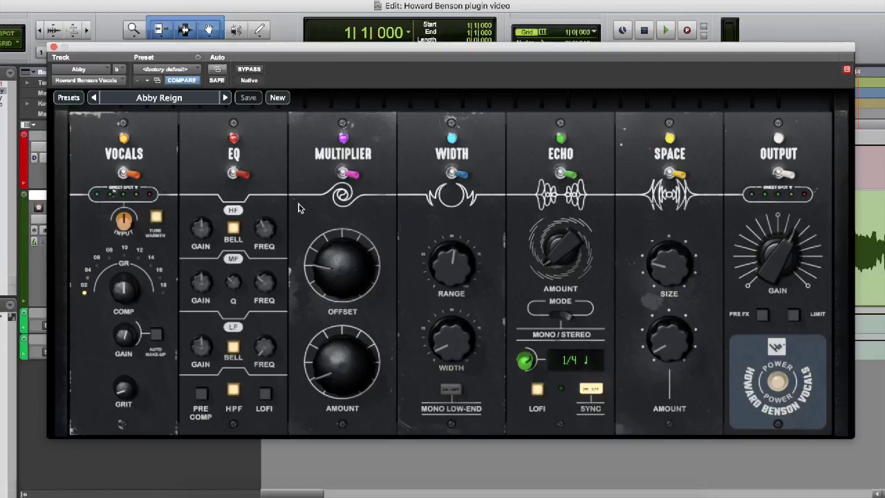
left_click(53, 49)
Play the processed Abby vocal in the Edit window, then stop and return to bar 1.
key("space")
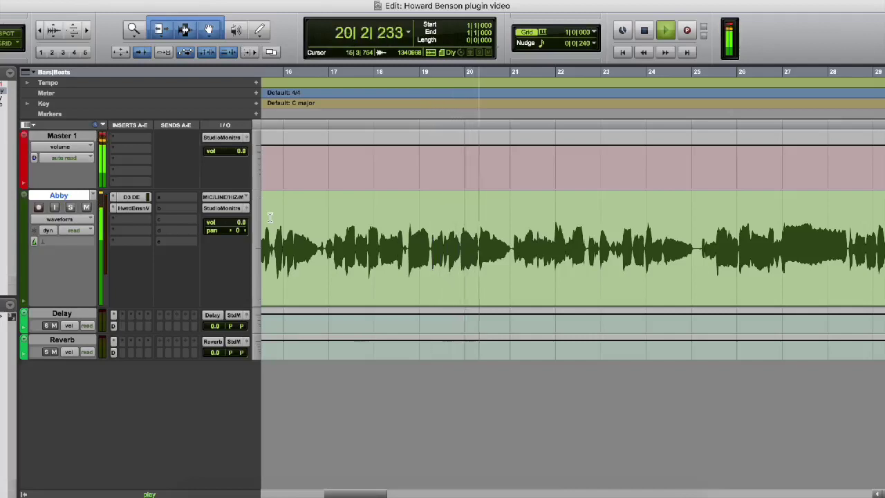
key("space")
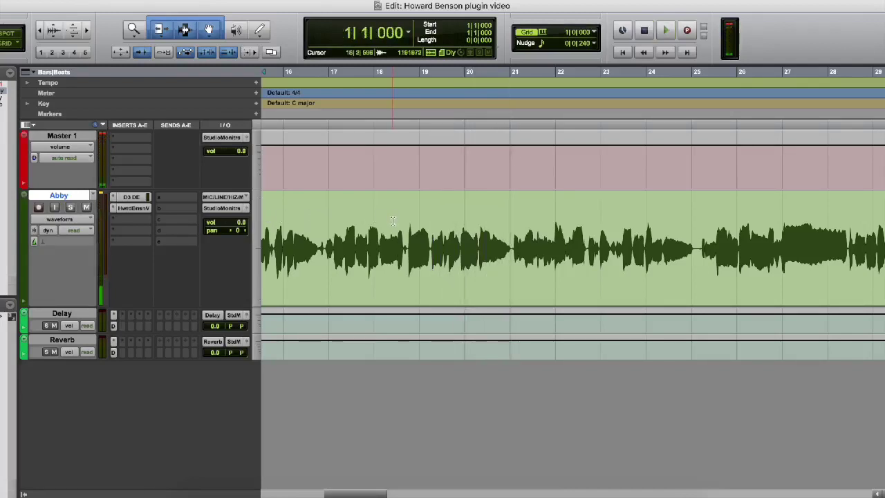